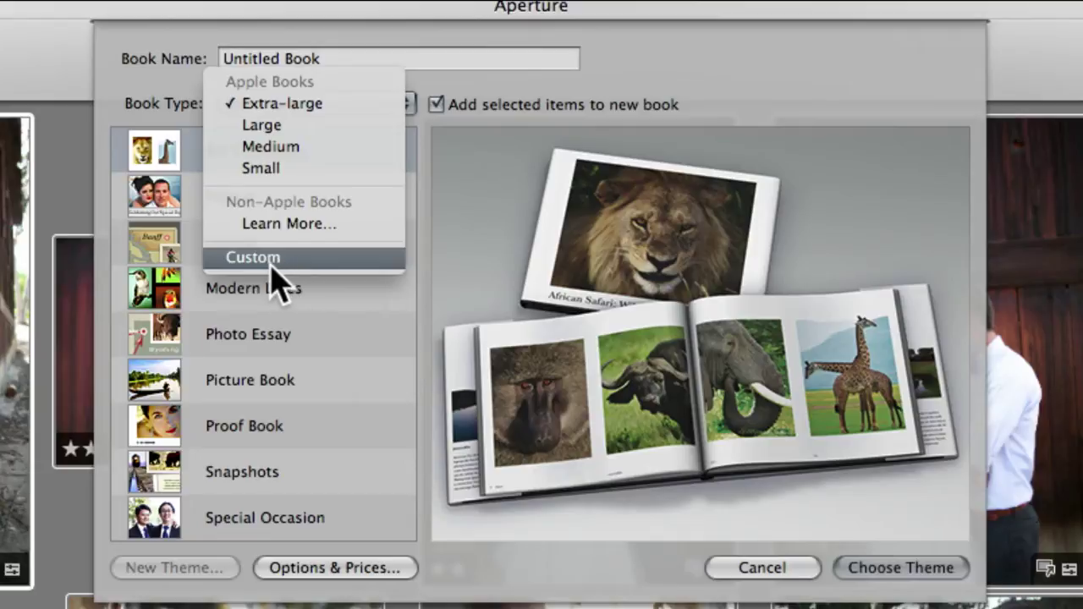
Step: Make the book a Custom type named 'David and Morgan Engagement'
left_click(270, 269)
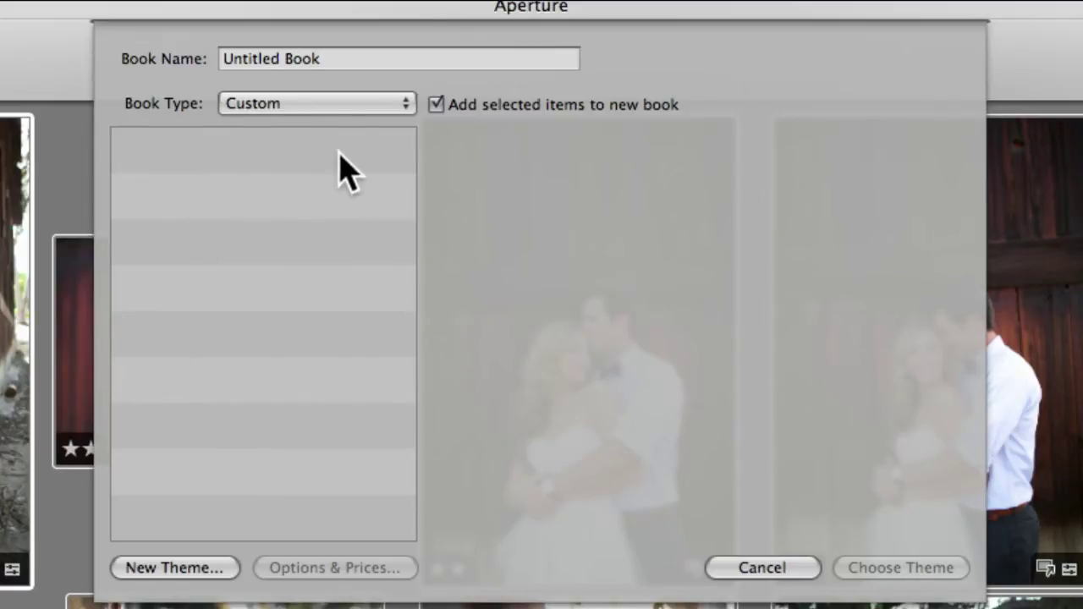
left_click(330, 58)
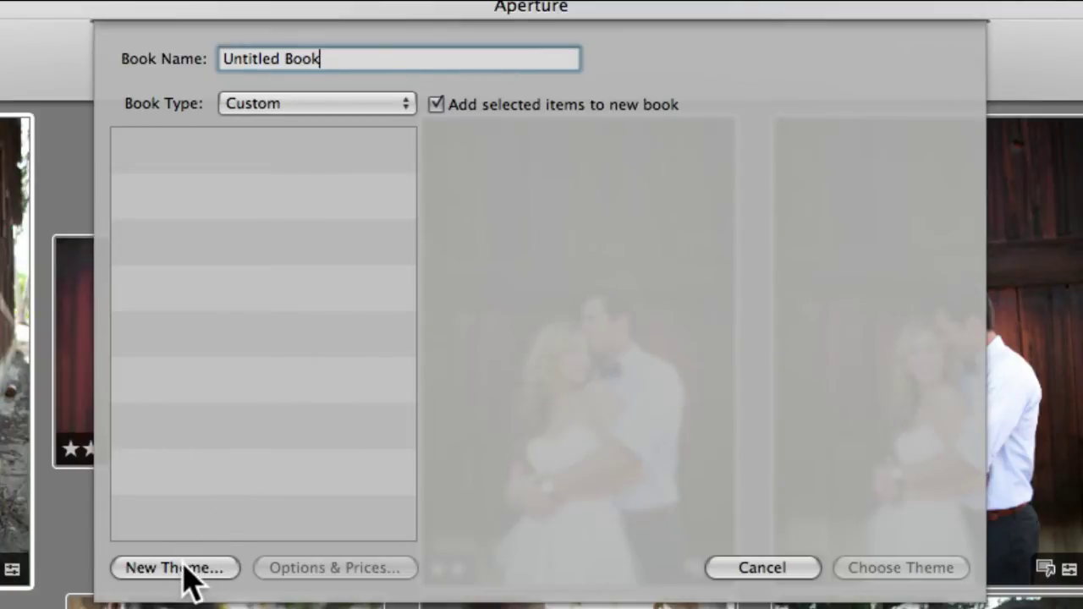
left_click_drag(347, 59, 210, 59)
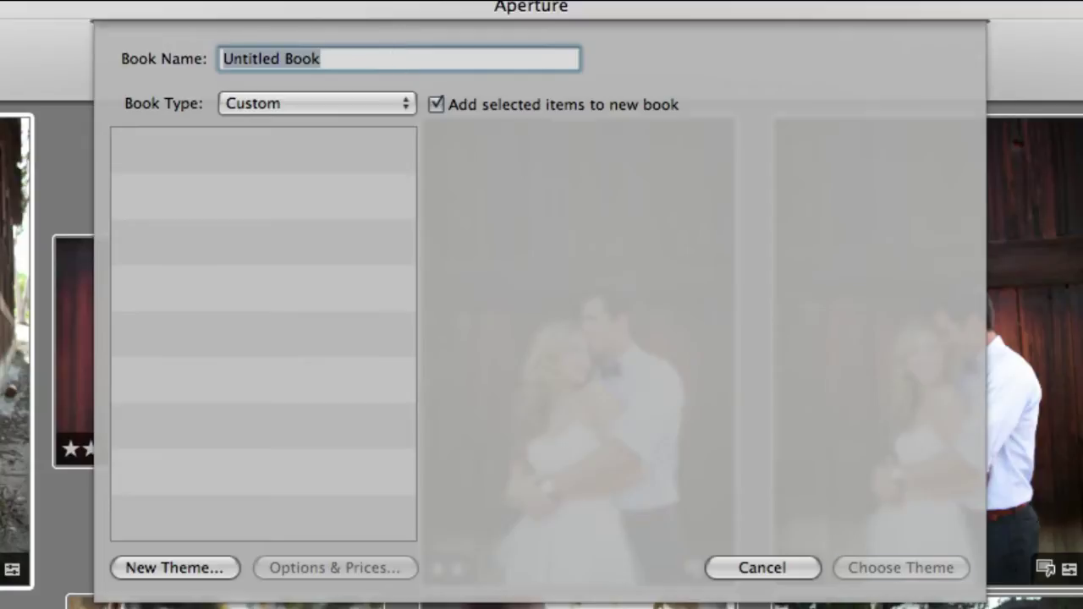
type("David an")
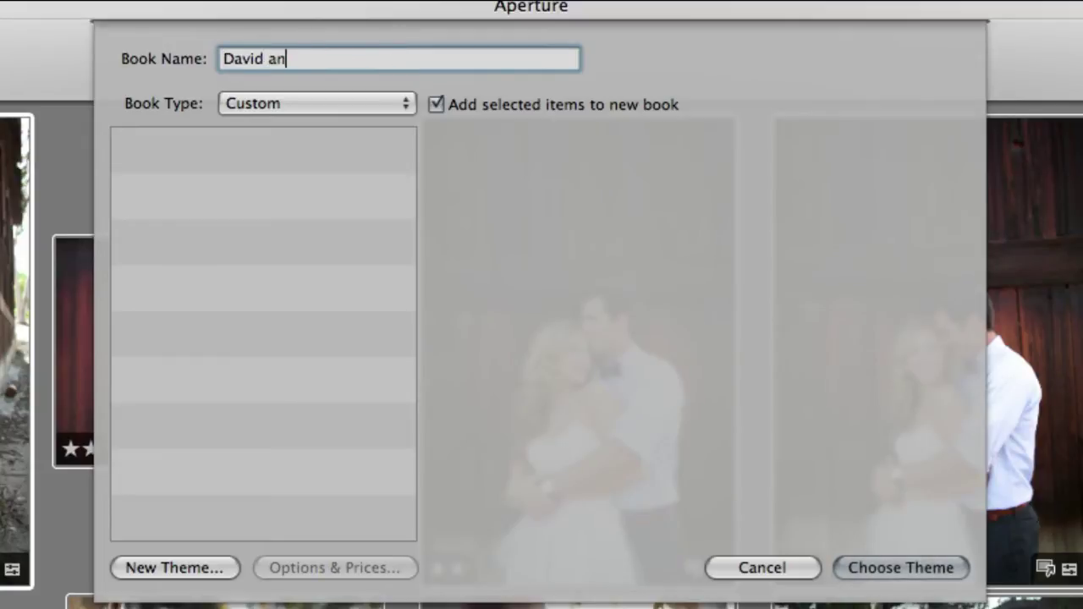
type("d Morgan Engagemn")
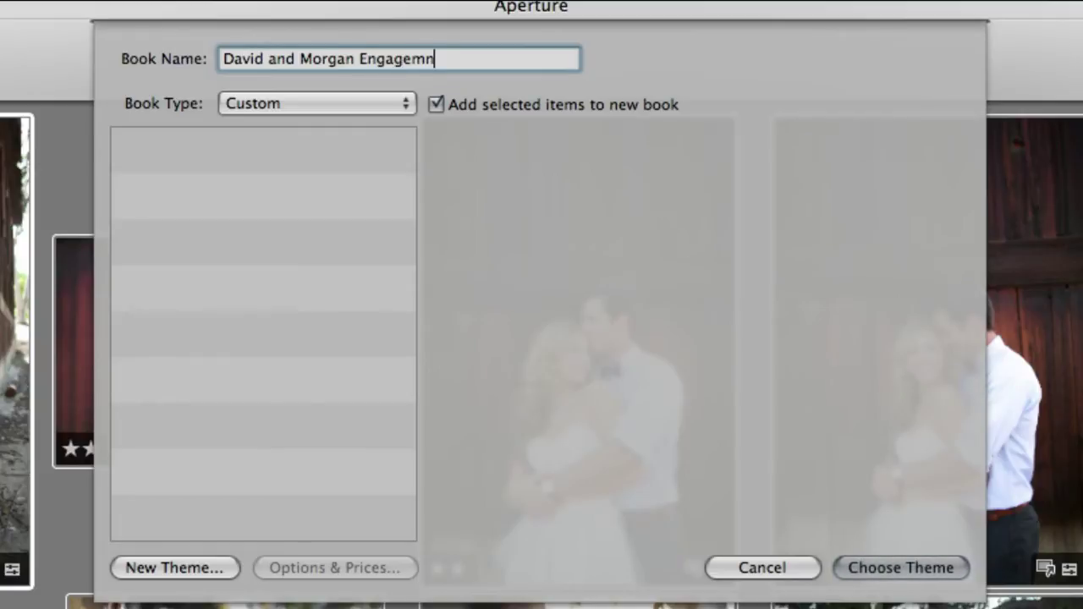
key("BackSpace")
type("ent")
Step: Create a new book theme and name it 'Square'
left_click(174, 568)
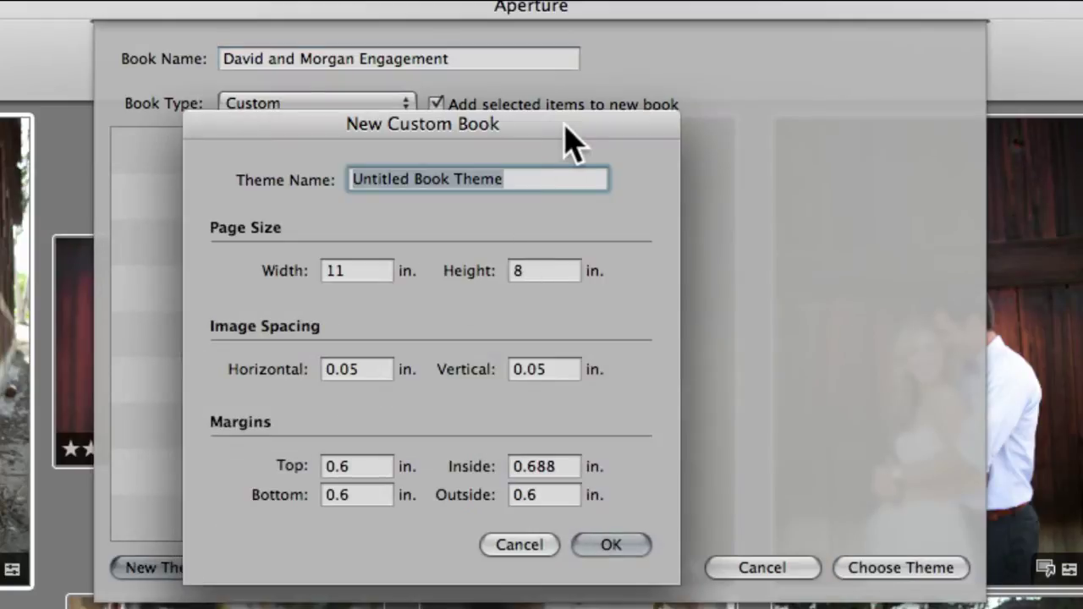
left_click_drag(573, 133, 586, 79)
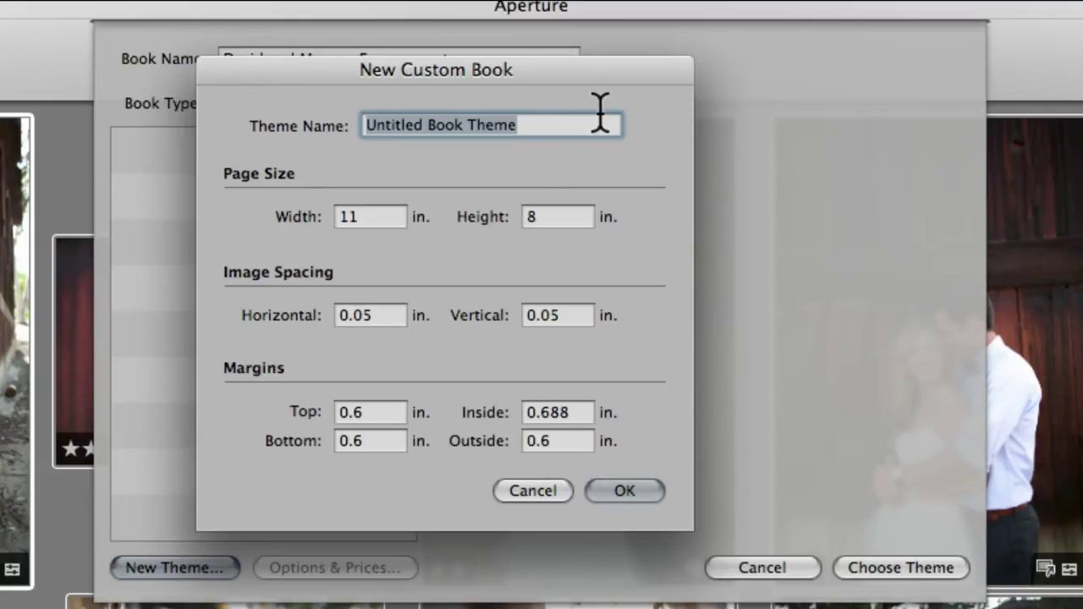
type("8x8")
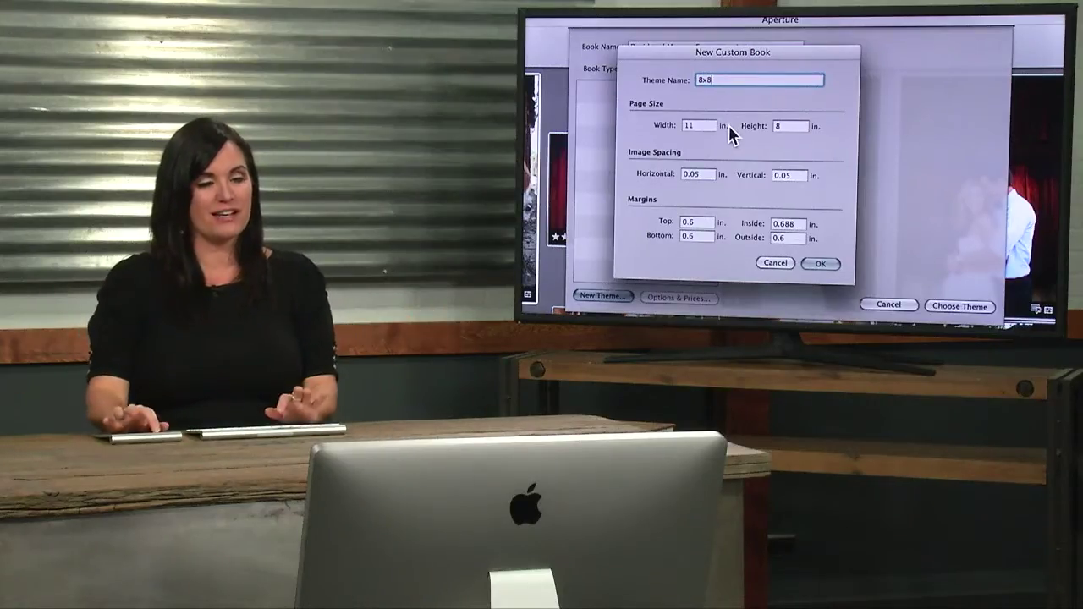
left_click_drag(718, 80, 693, 79)
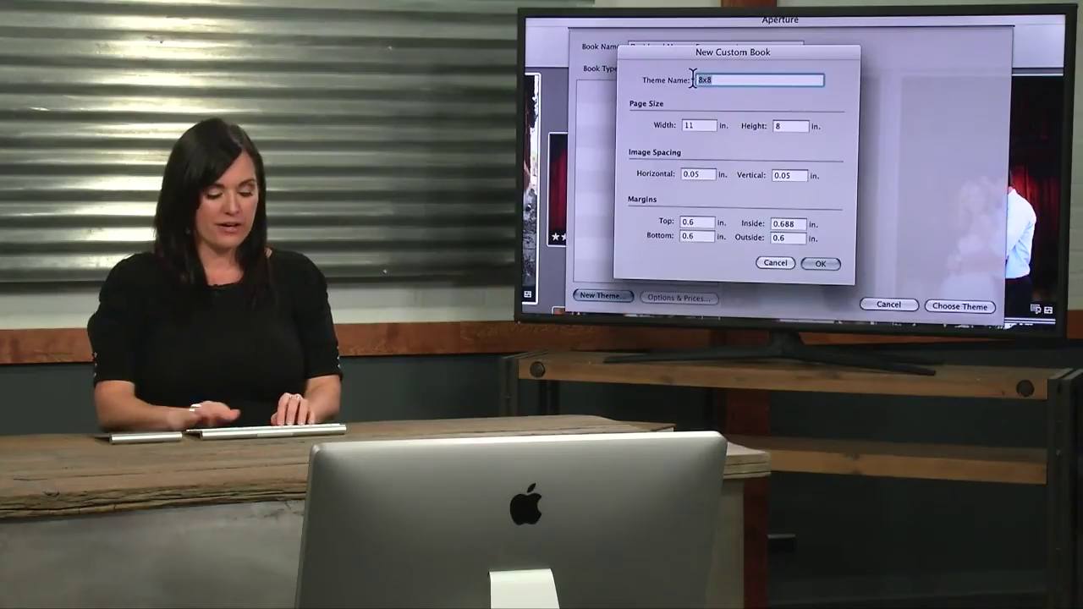
type("Square")
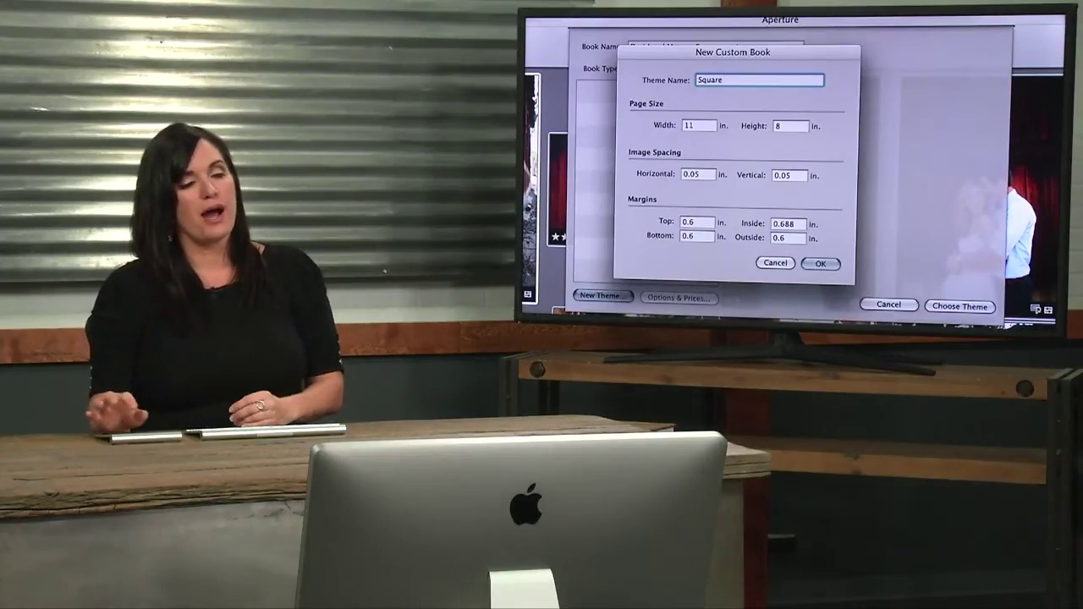
Step: Set the theme's page size to 14 × 14 inches
left_click(690, 125)
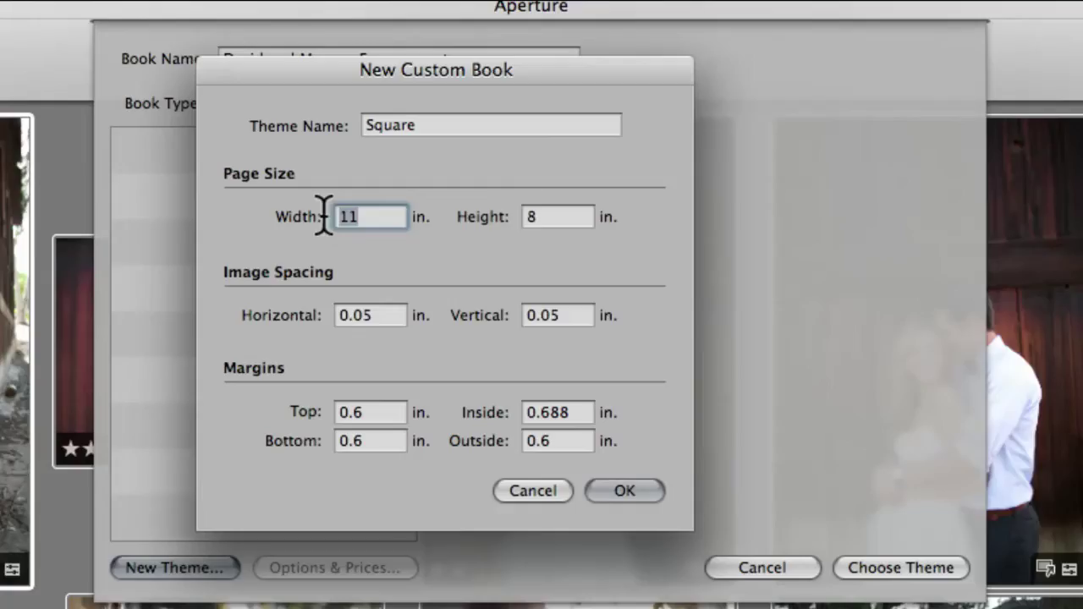
type("14")
key("Tab")
type("14")
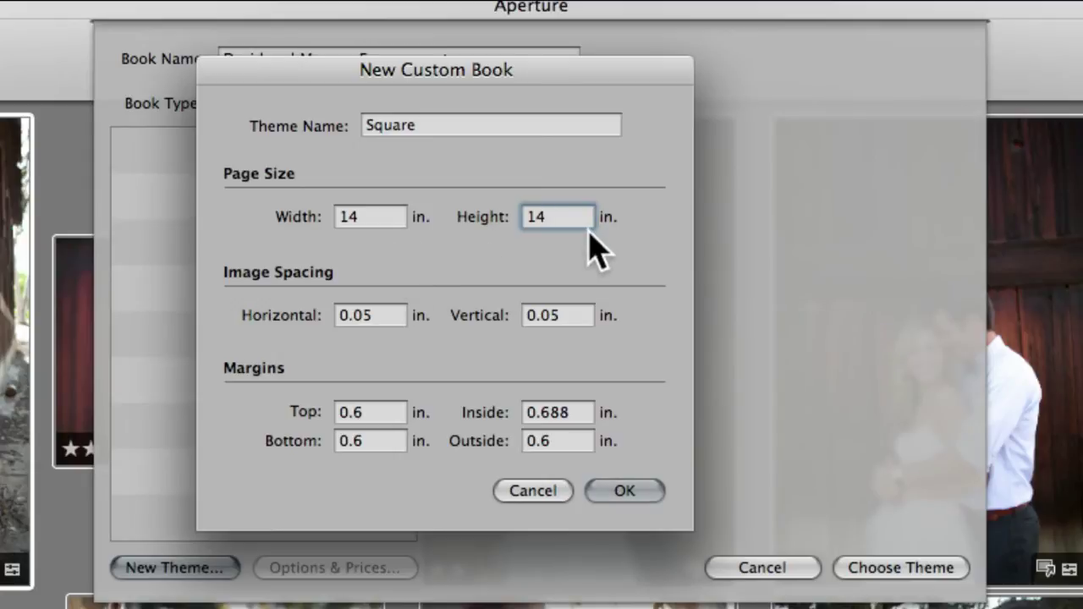
Step: Set horizontal and vertical image spacing to 0
left_click(394, 310)
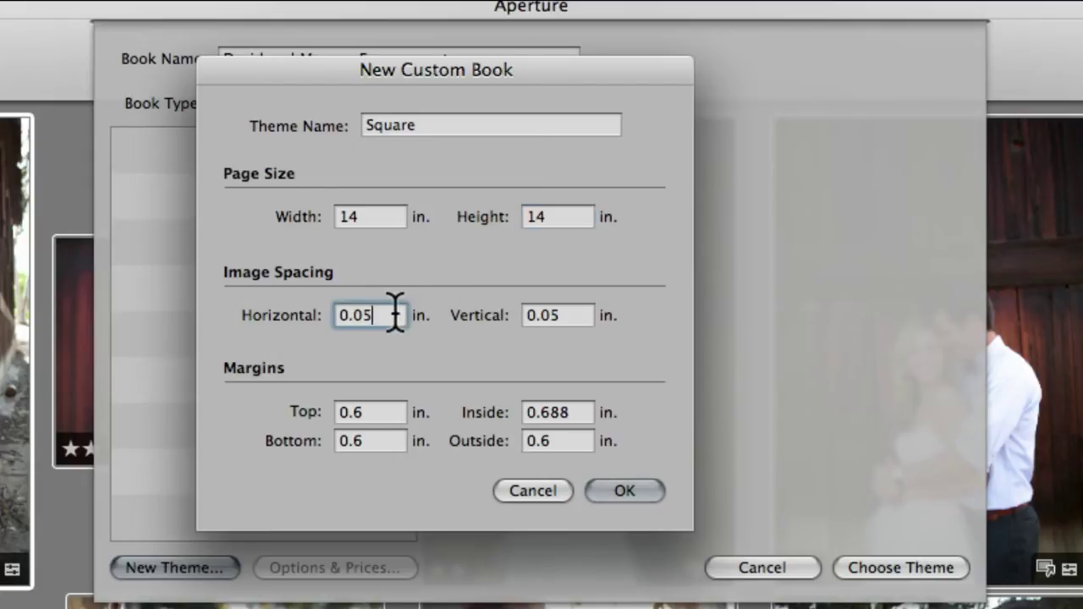
left_click_drag(380, 310, 327, 305)
type("0")
key("Tab")
type("0")
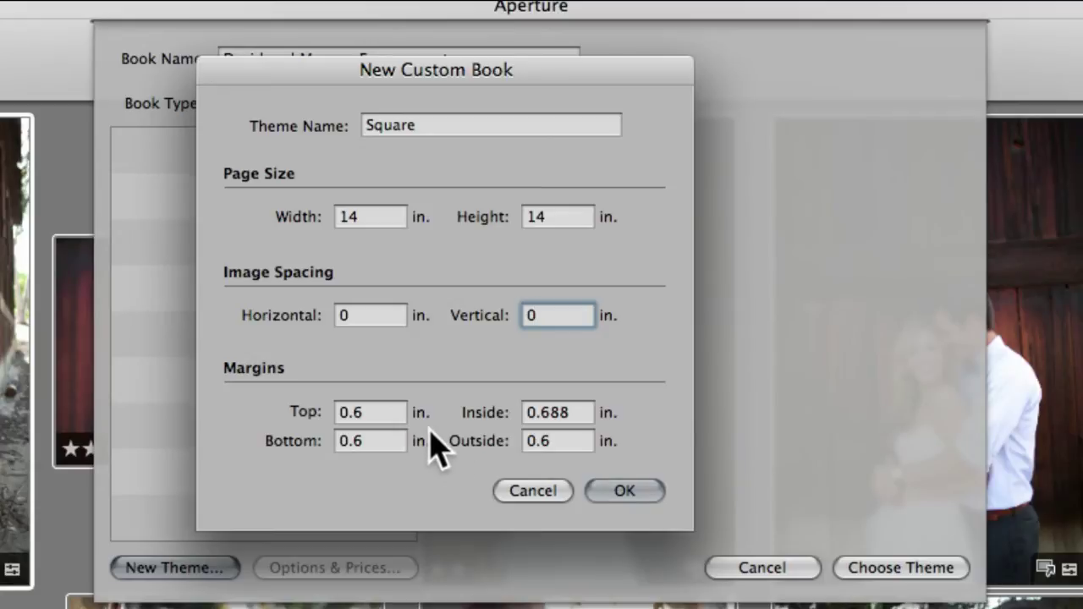
Step: Replace the top, bottom, inside and outside margin values with 0
left_click(386, 413)
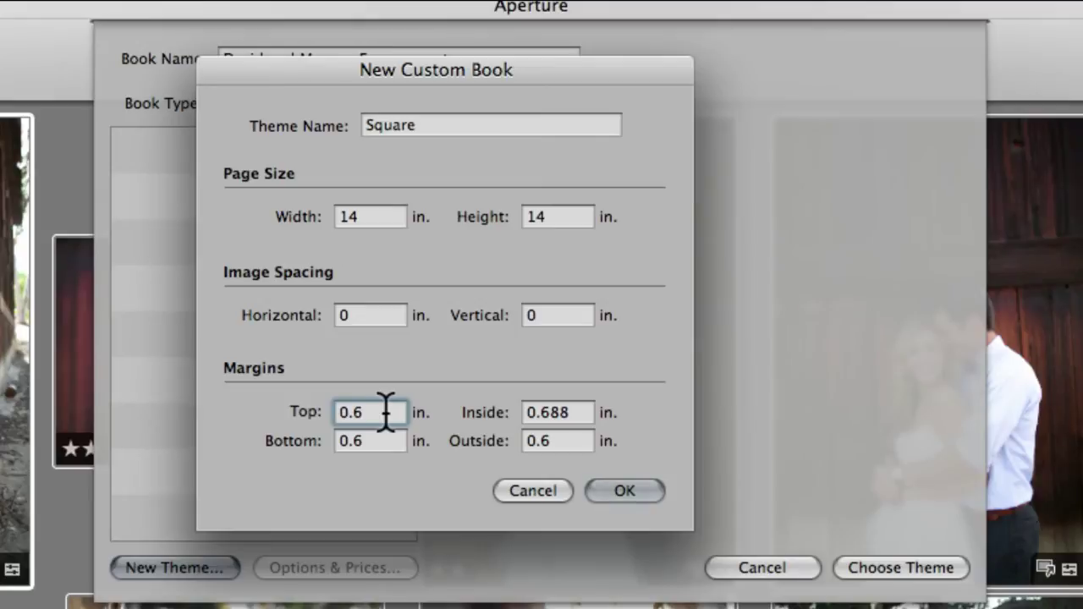
left_click_drag(380, 411, 288, 406)
type("0")
left_click_drag(394, 448, 307, 452)
type("0")
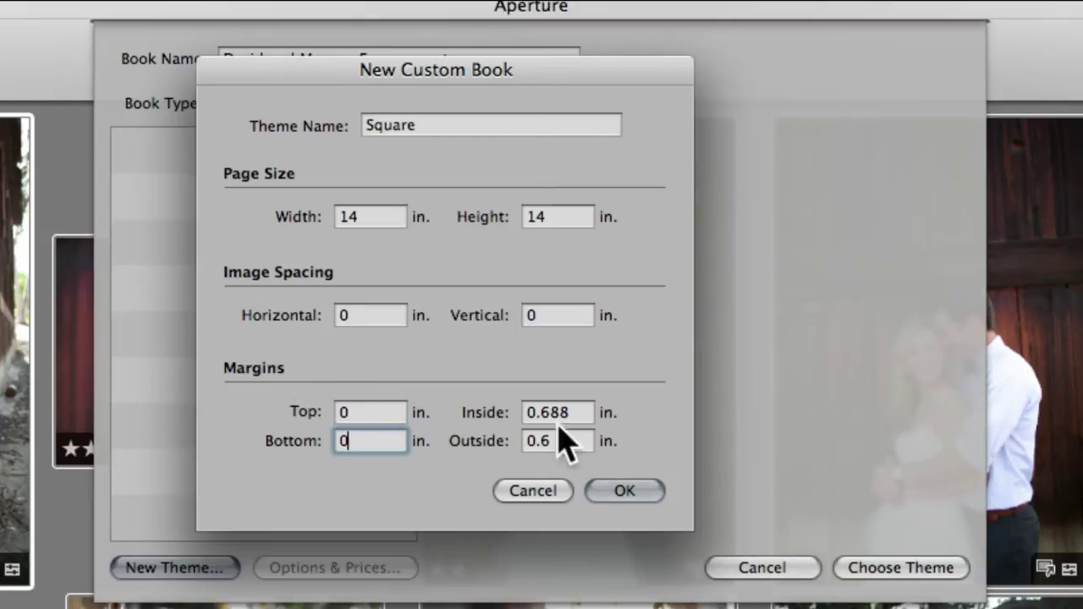
left_click_drag(585, 413, 491, 411)
type("0")
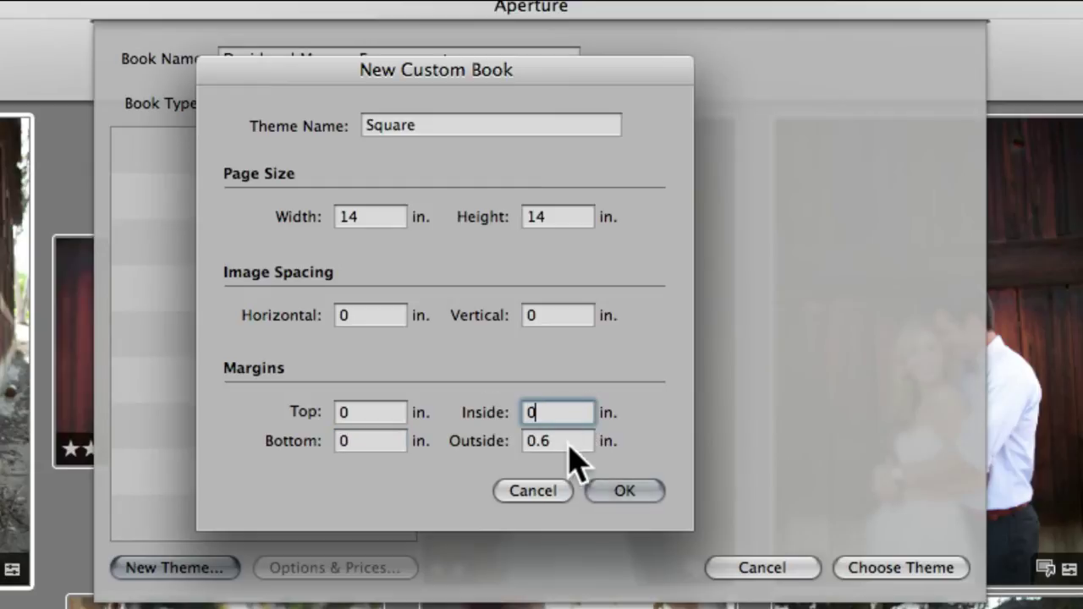
left_click_drag(568, 435, 507, 437)
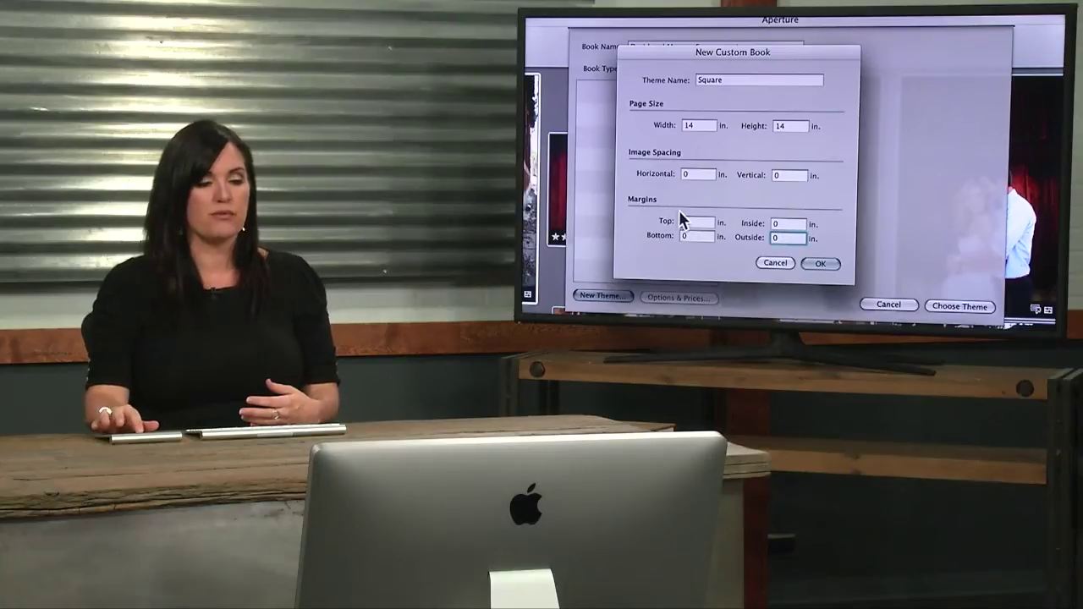
Step: Verify that all four margins read 0 inches
left_click(786, 224)
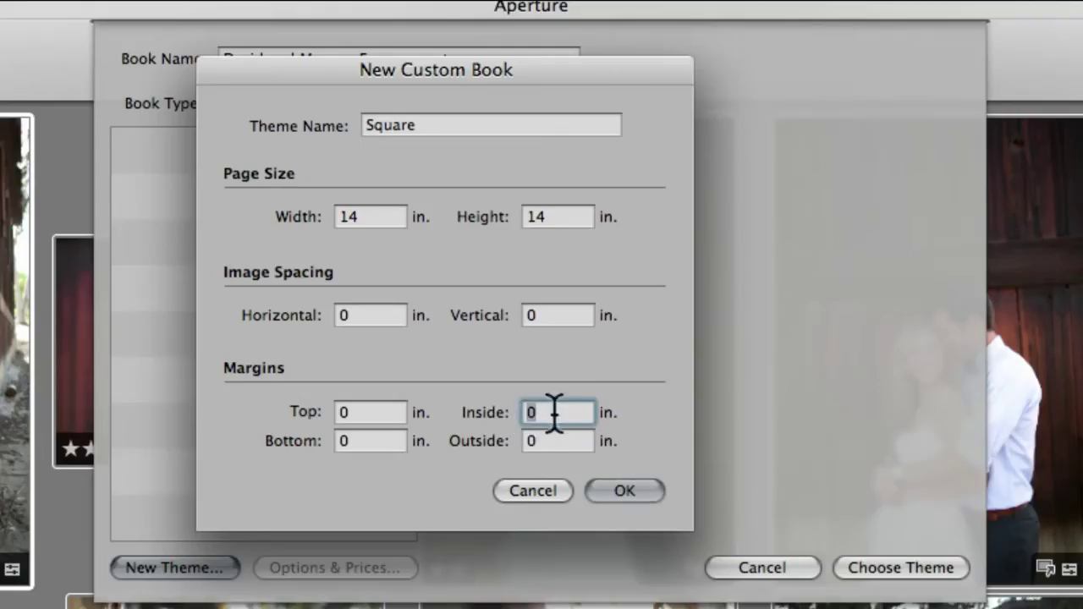
left_click(361, 413)
left_click(358, 441)
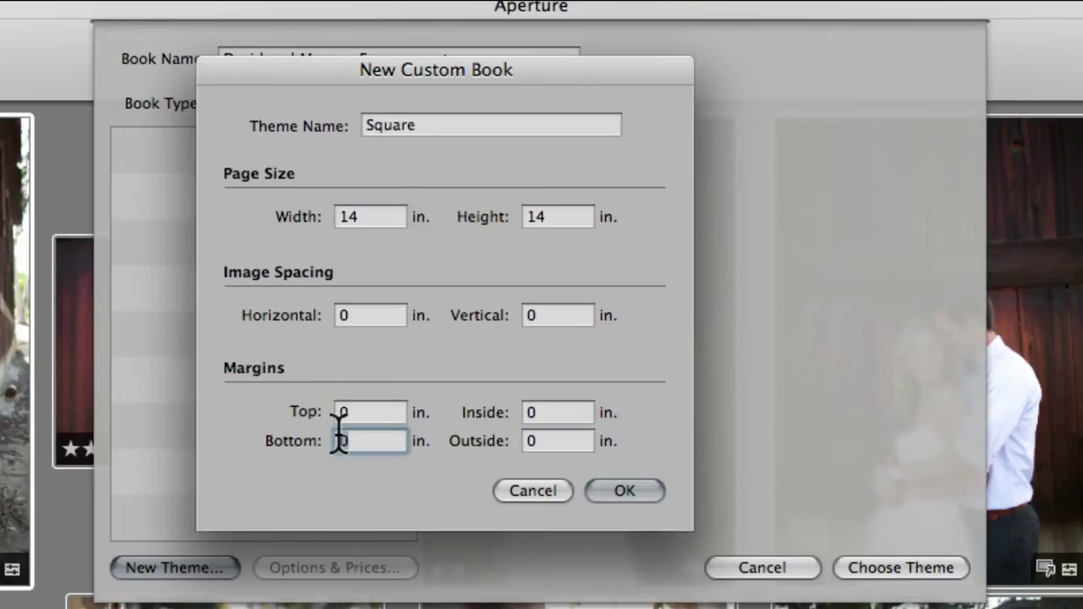
left_click(555, 441)
left_click_drag(551, 435, 513, 423)
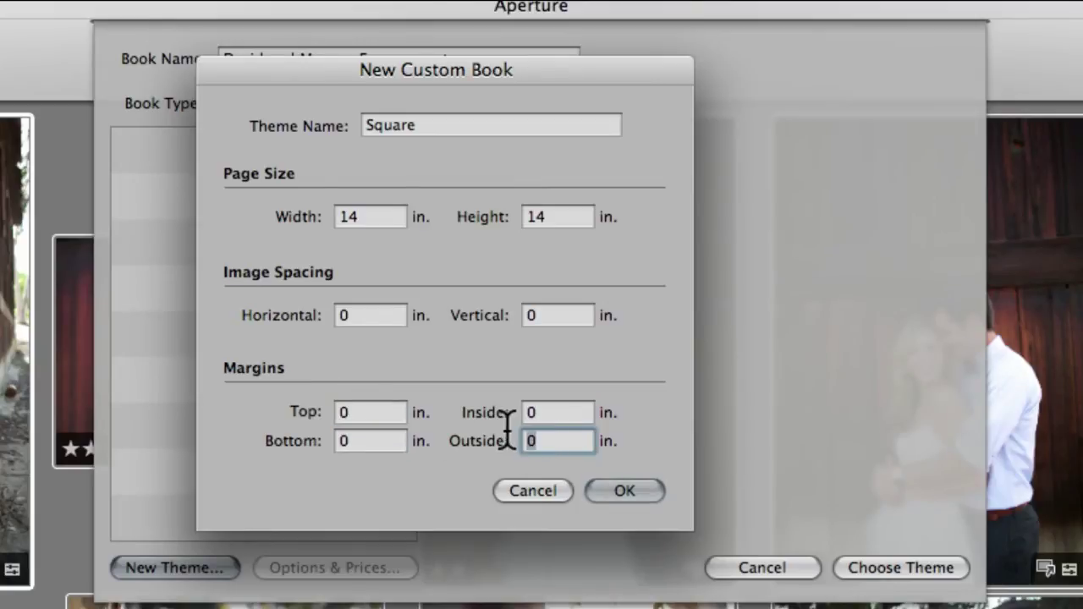
left_click(555, 441)
left_click(353, 410)
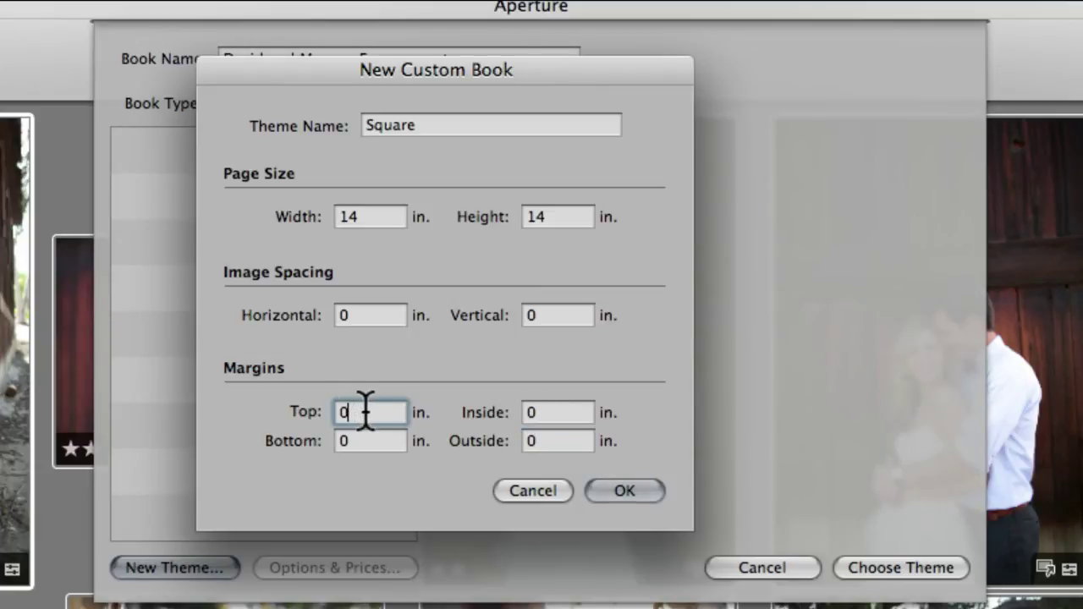